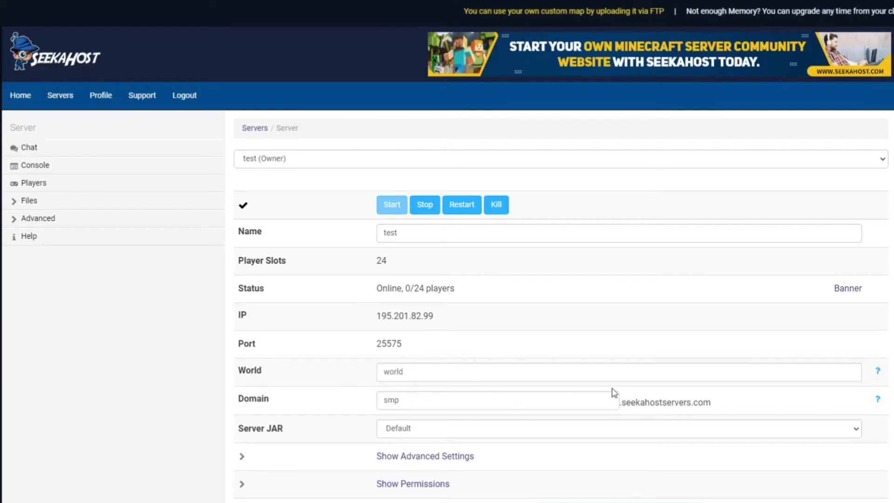
click(655, 430)
scroll(583, 334, down, 3)
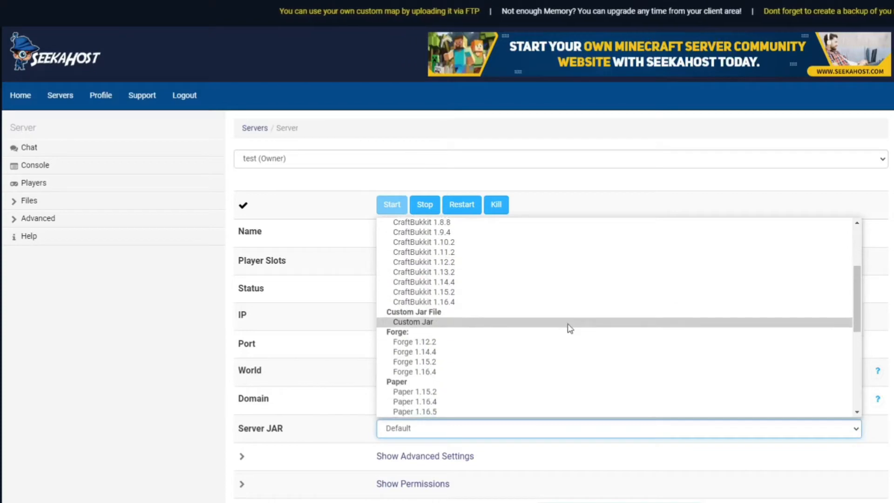
scroll(569, 327, down, 3)
scroll(557, 326, up, 1)
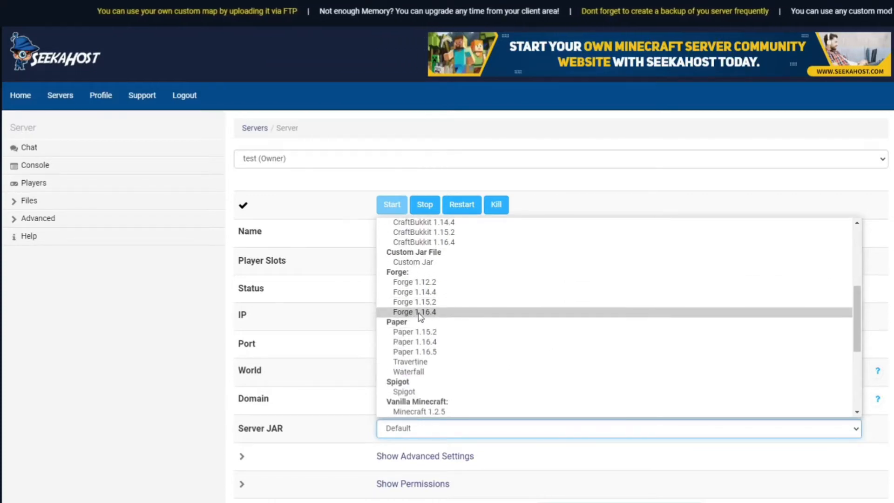
click(362, 310)
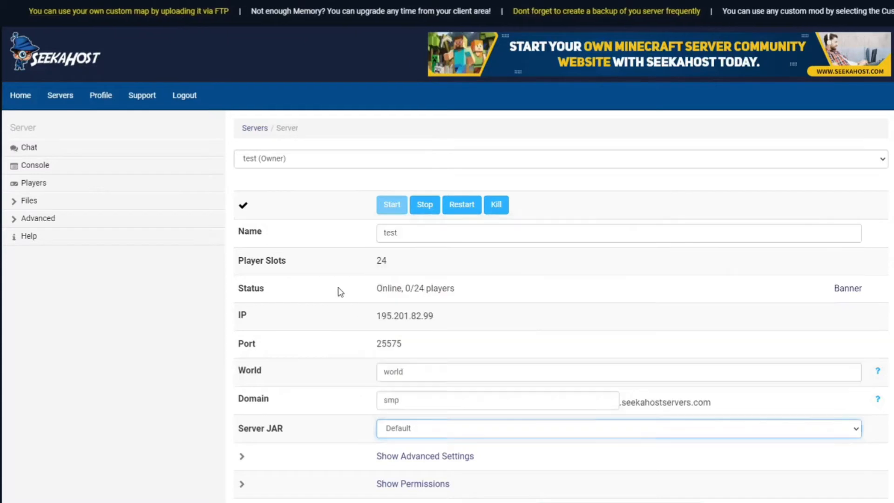
Stop the test server and set its Server JAR to Forge 1.16.4.
click(419, 209)
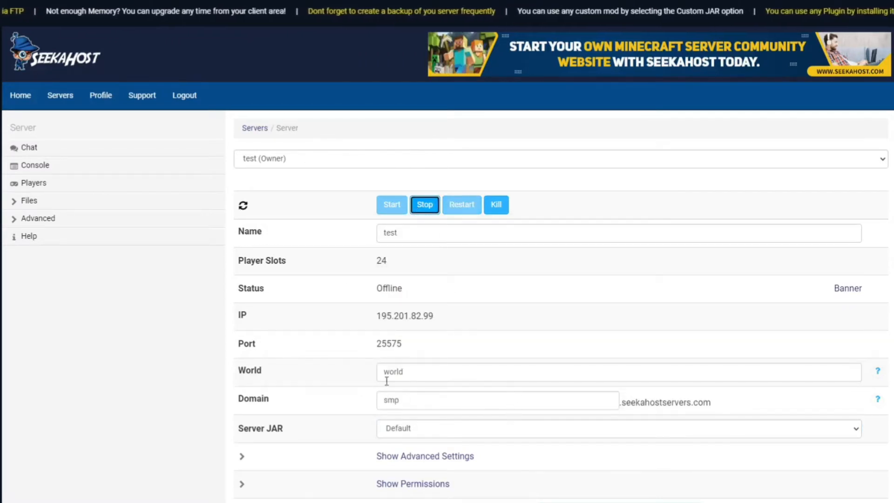
click(443, 429)
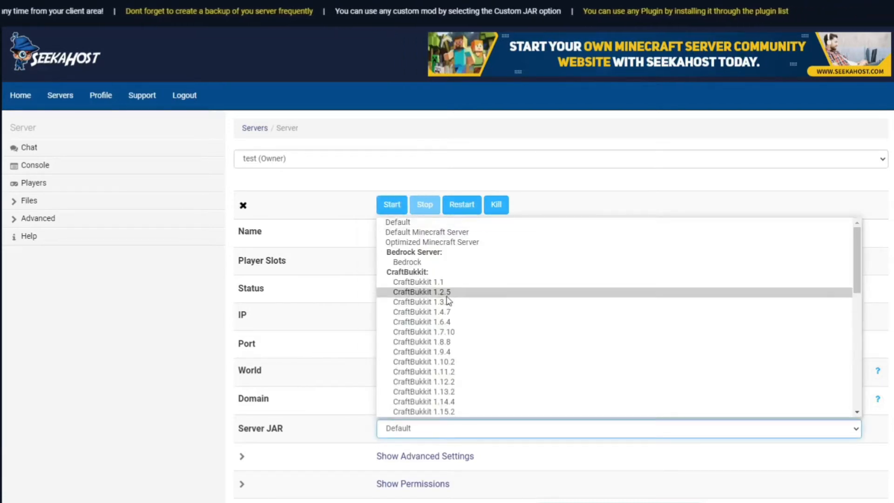
scroll(455, 310, down, 5)
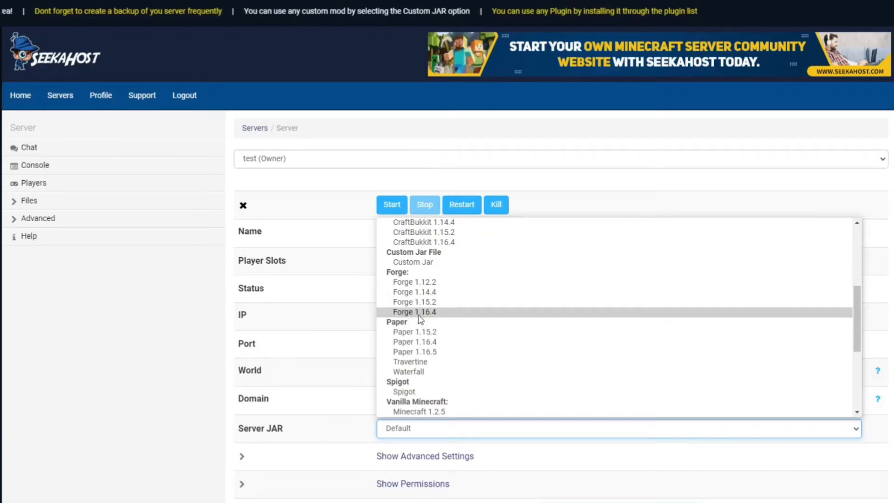
click(421, 312)
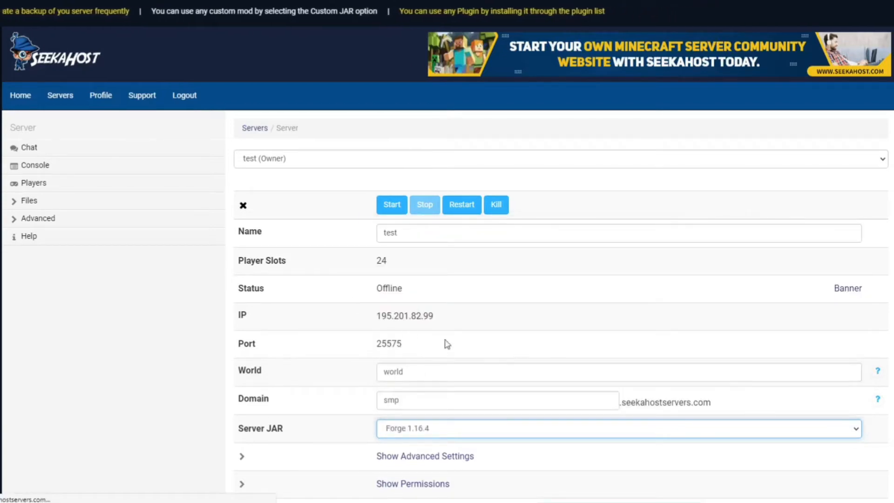
Save the server settings and start the server again.
scroll(615, 410, down, 1)
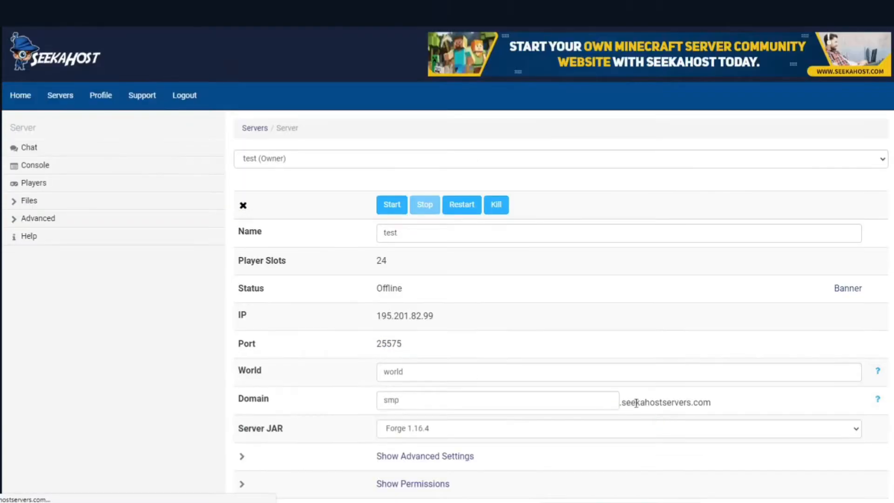
scroll(613, 407, down, 3)
click(613, 366)
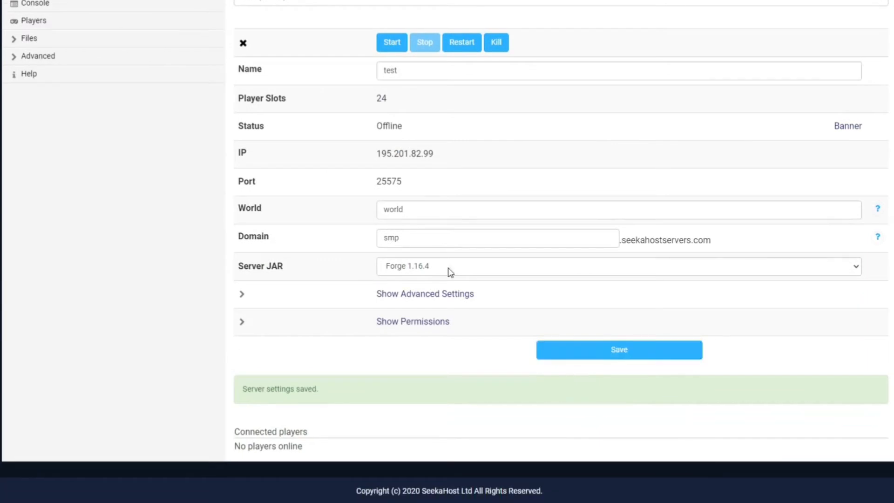
scroll(448, 271, up, 4)
click(390, 209)
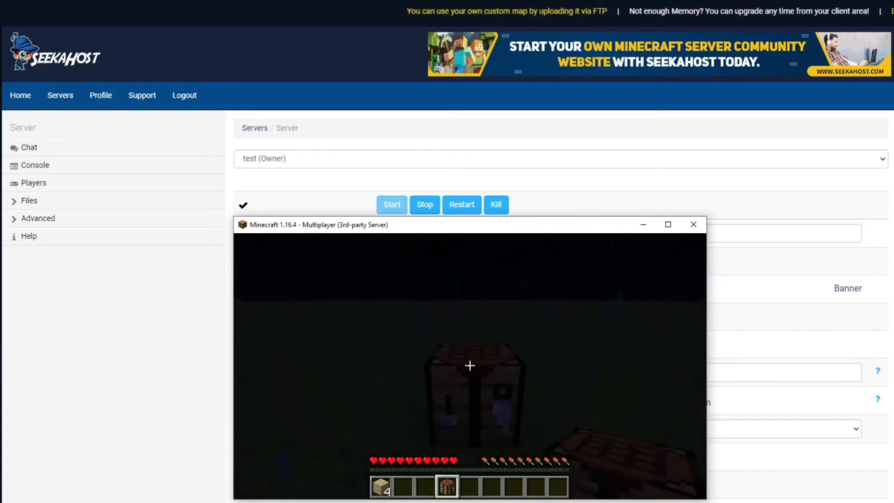
Leave the running Minecraft game and open the server's mods folder through FTP File Access.
key(Escape)
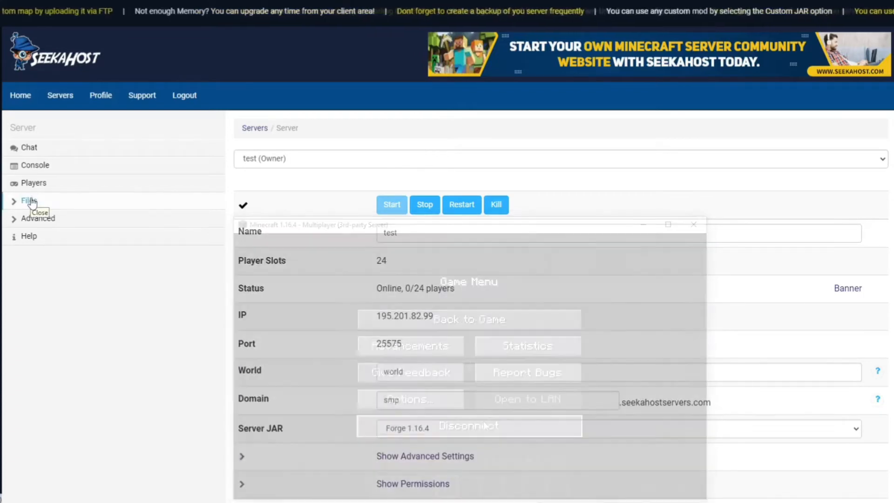
click(30, 201)
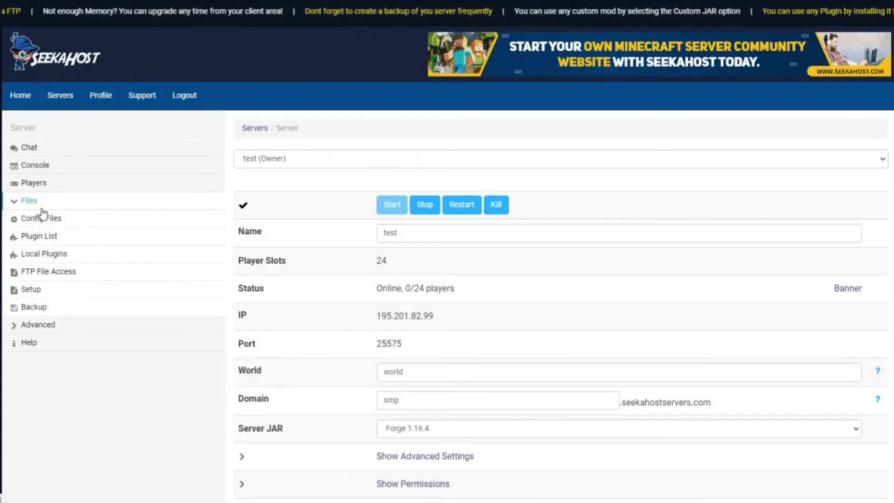
click(75, 272)
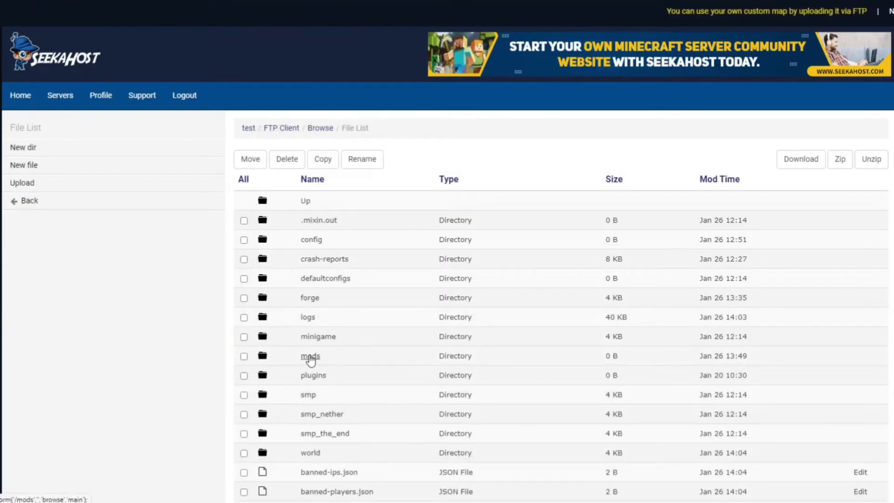
click(310, 357)
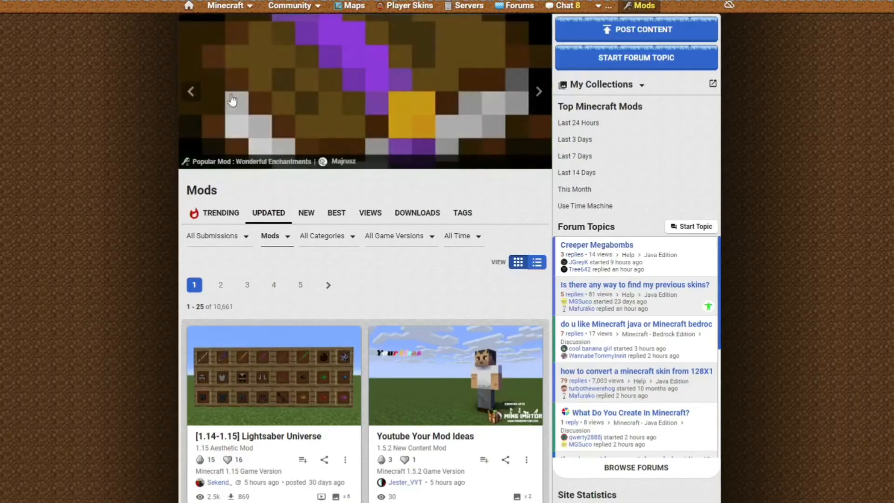
Browse the mod listings on Planet Minecraft and CurseForge.
scroll(386, 214, up, 2)
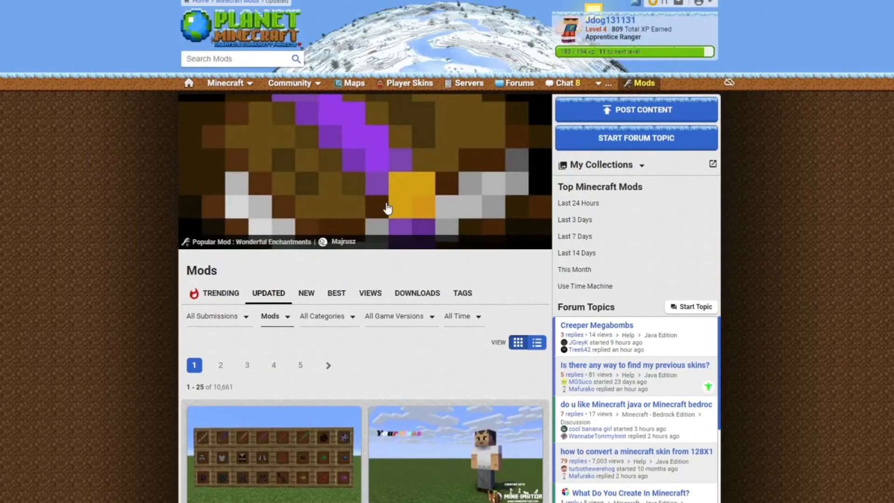
scroll(386, 214, down, 3)
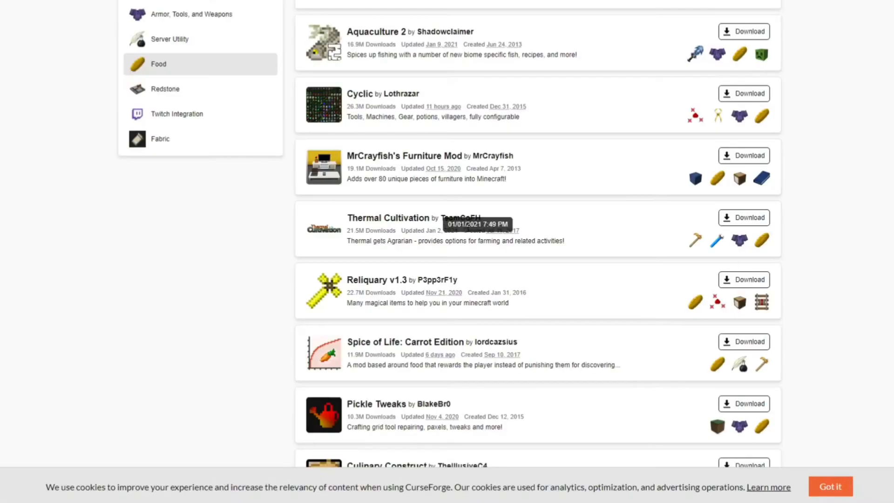
scroll(484, 228, up, 10)
scroll(496, 233, down, 4)
scroll(495, 233, down, 3)
scroll(498, 196, up, 3)
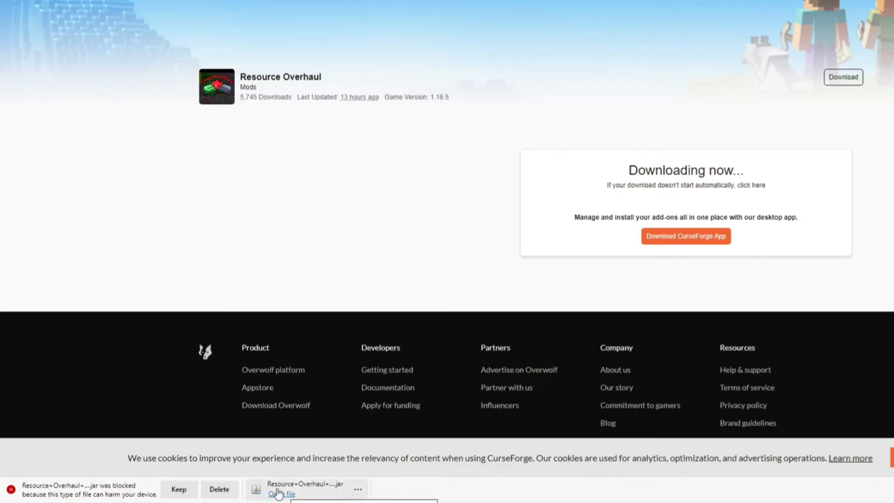
Discard the blocked duplicate Resource Overhaul download and copy the finished jar file from the Downloads folder.
click(221, 490)
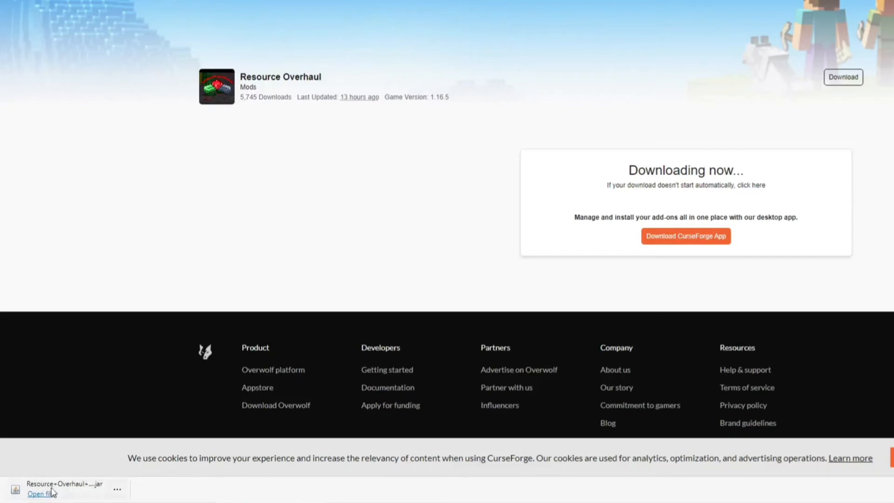
click(117, 489)
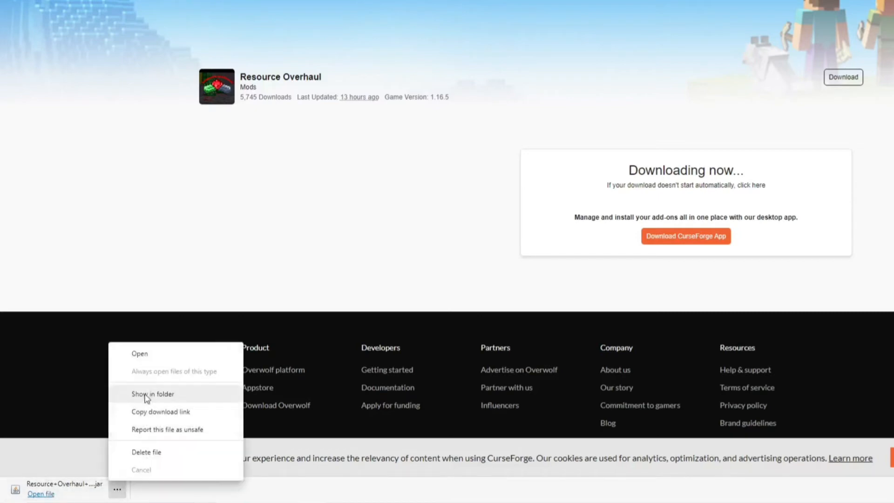
click(145, 396)
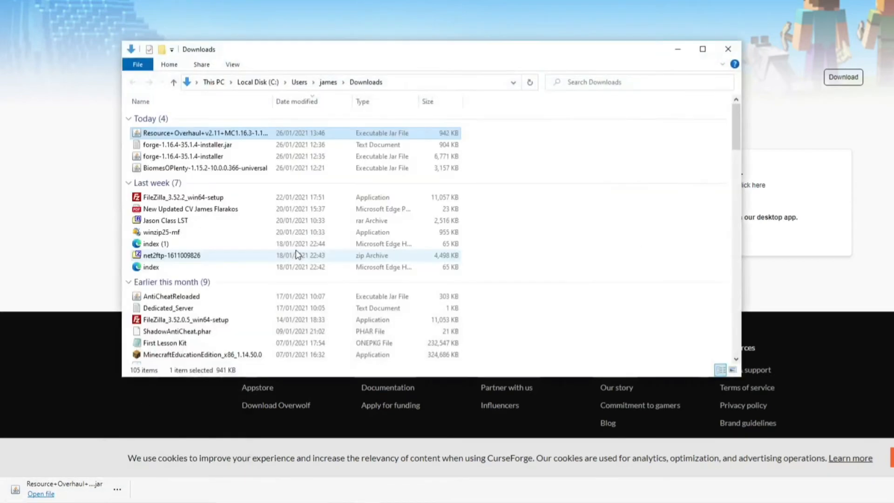
right_click(203, 133)
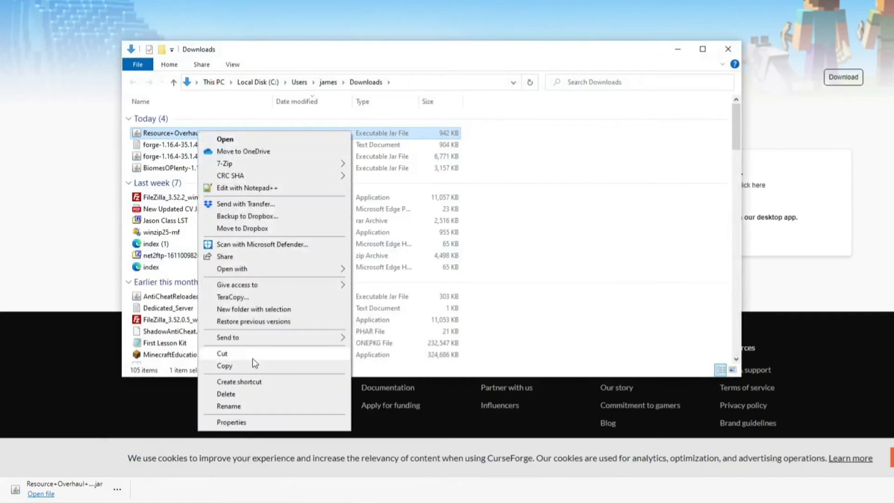
click(224, 366)
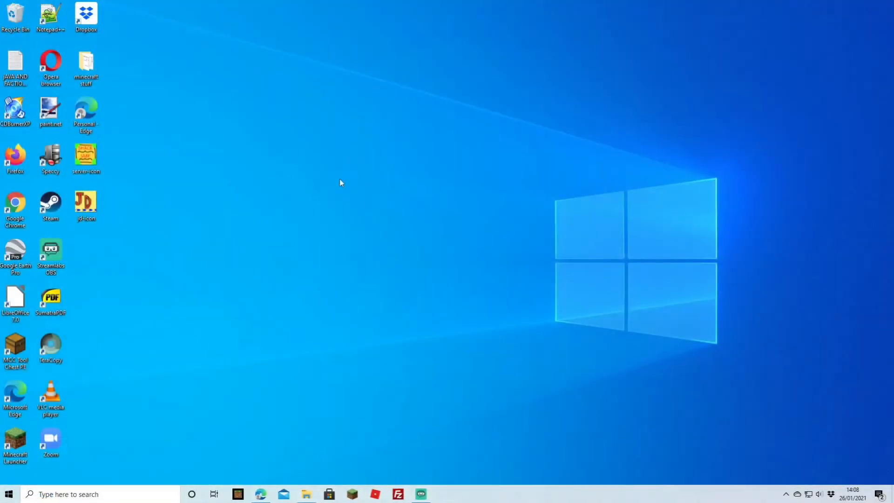
Paste the Resource Overhaul jar onto the desktop and move it closer to the other icons.
right_click(353, 175)
mouse_move(417, 182)
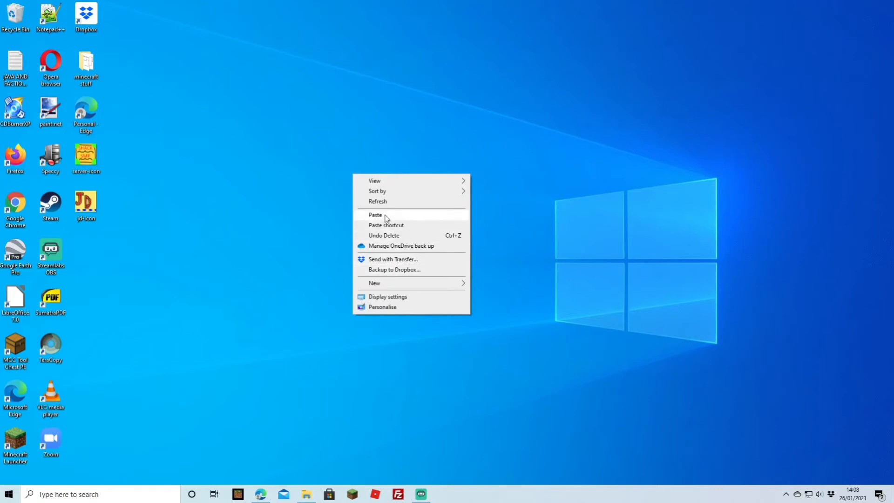
click(384, 216)
click(417, 244)
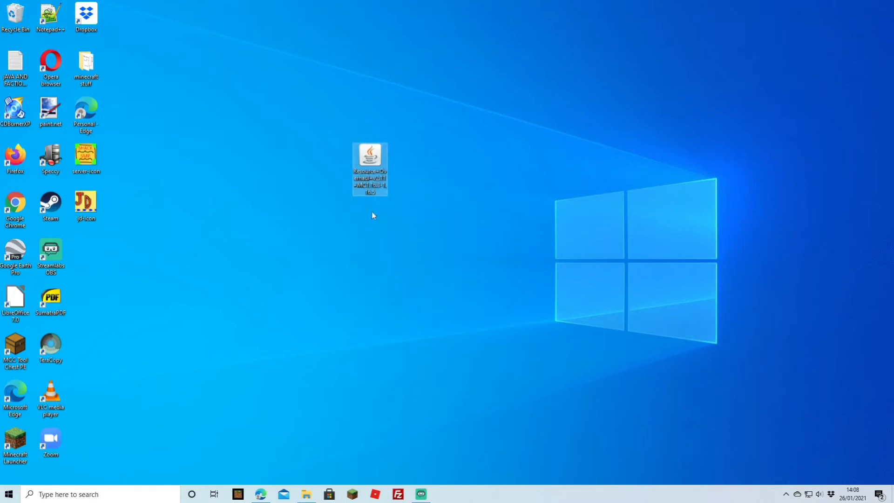
drag(370, 161, 230, 163)
click(406, 171)
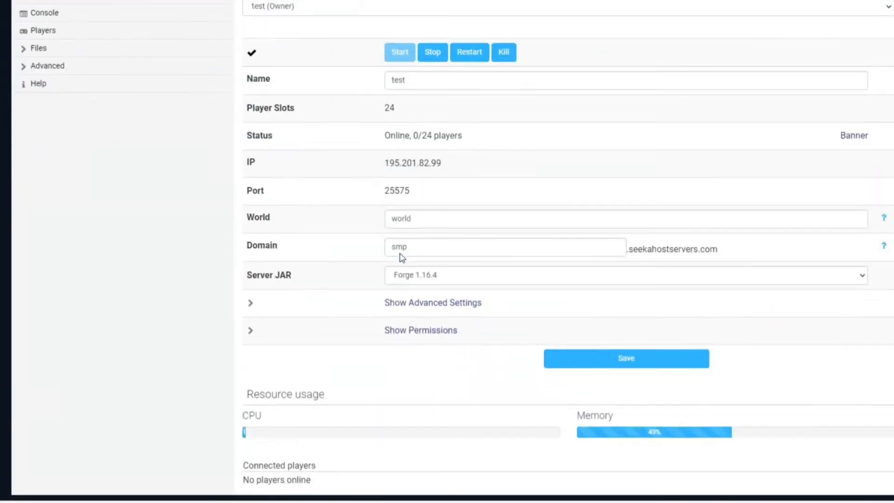
Return to the SeekaHost panel, go to the server's mods folder over FTP and open its upload form.
scroll(399, 255, up, 3)
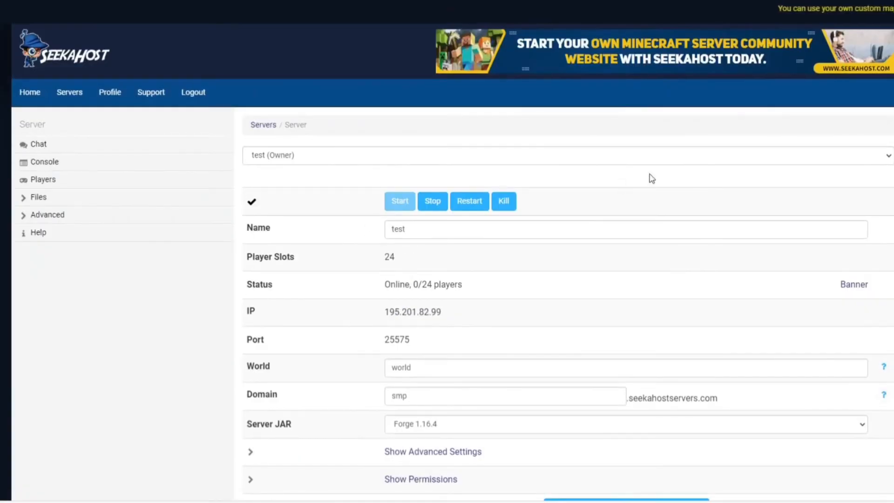
click(68, 202)
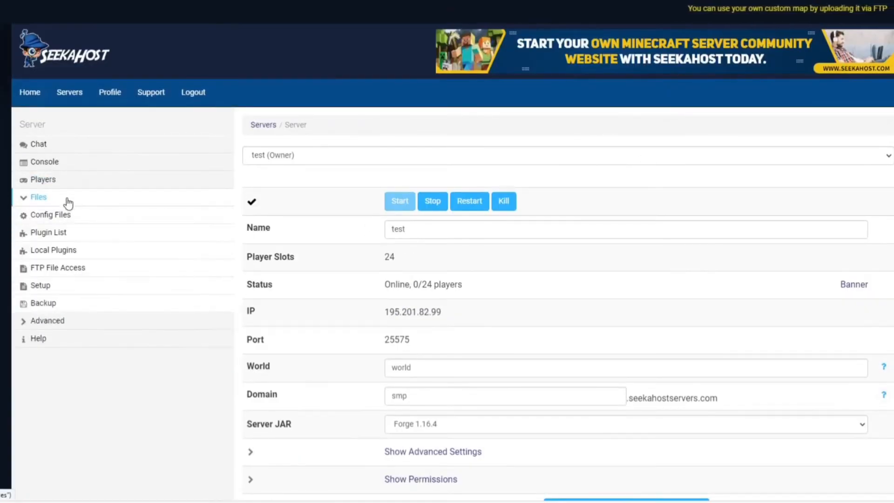
click(50, 272)
click(318, 353)
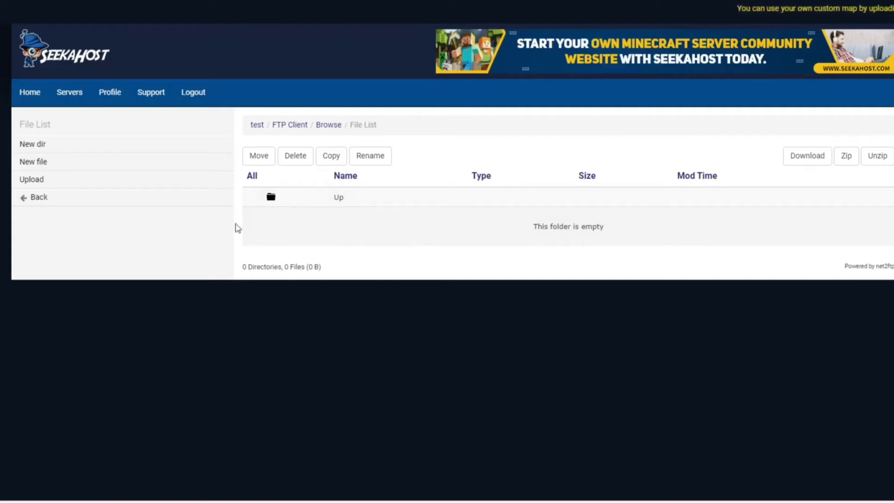
click(62, 180)
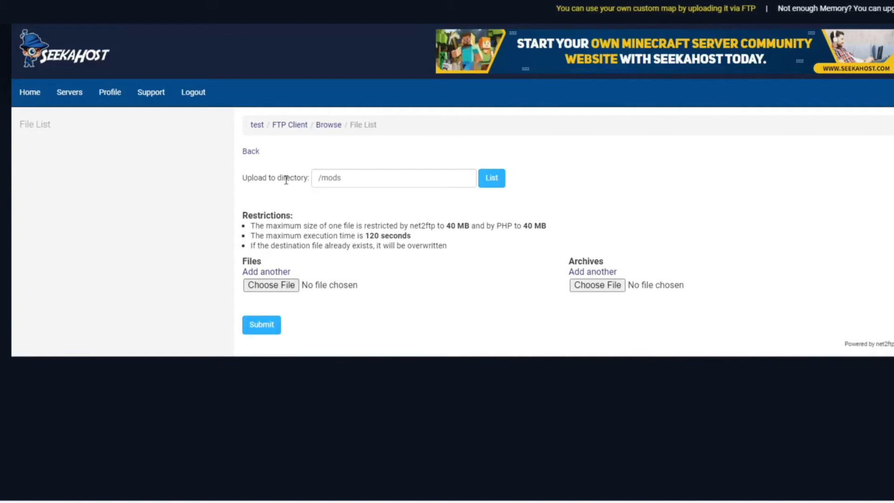
Upload Resource+Overhaul+v2.11+MC1.16.3-1.16.5 from the desktop to /mods and restart the server.
click(290, 285)
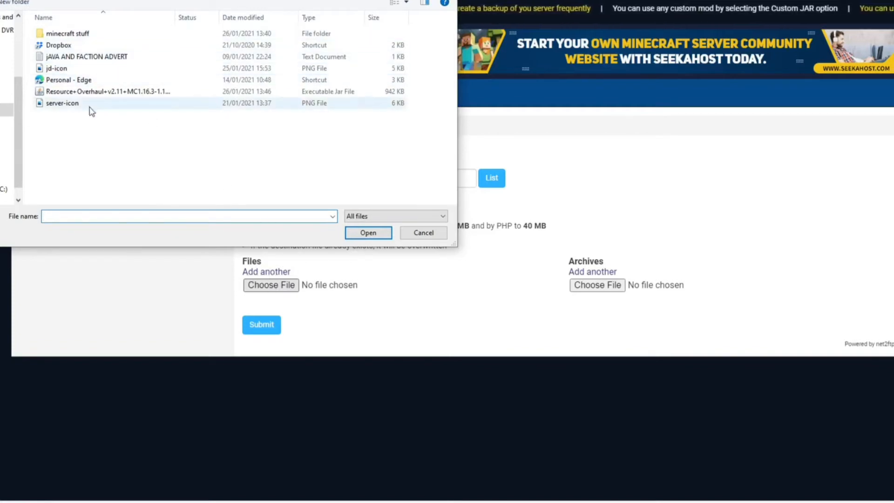
double_click(113, 92)
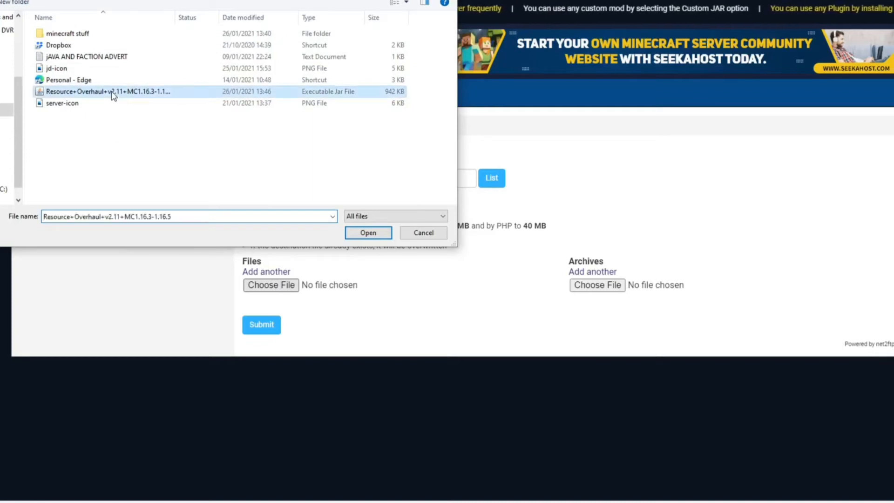
click(273, 355)
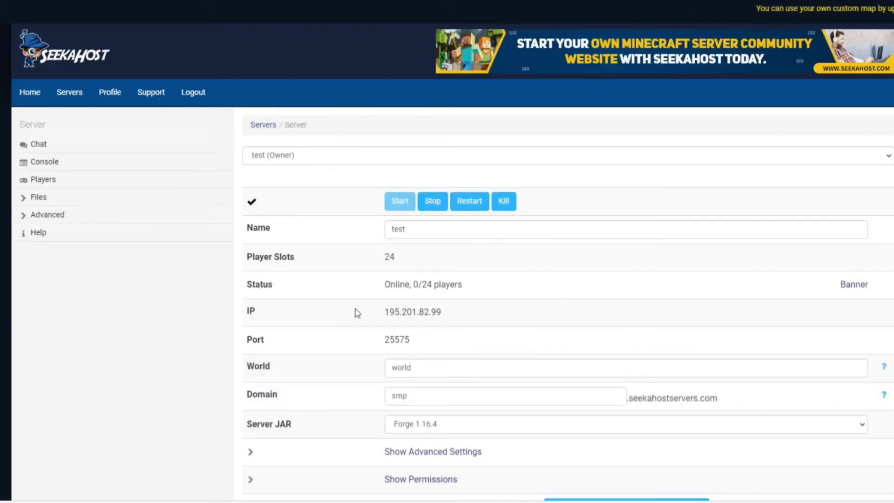
click(470, 203)
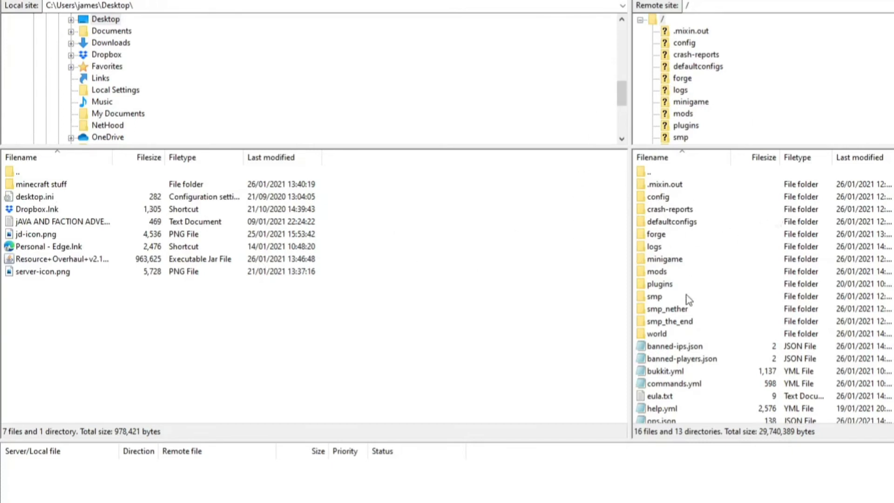
Switch to FileZilla, open the server's mods folder and select the local Resource Overhaul jar on the desktop.
double_click(669, 272)
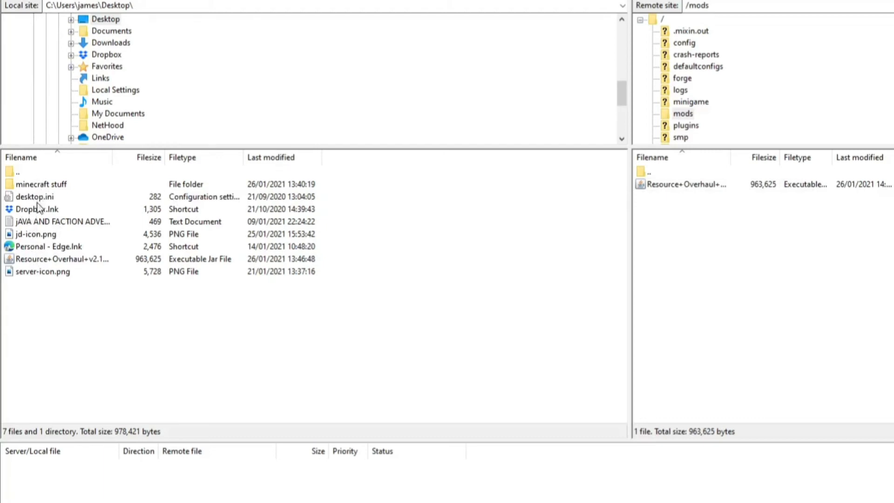
click(43, 260)
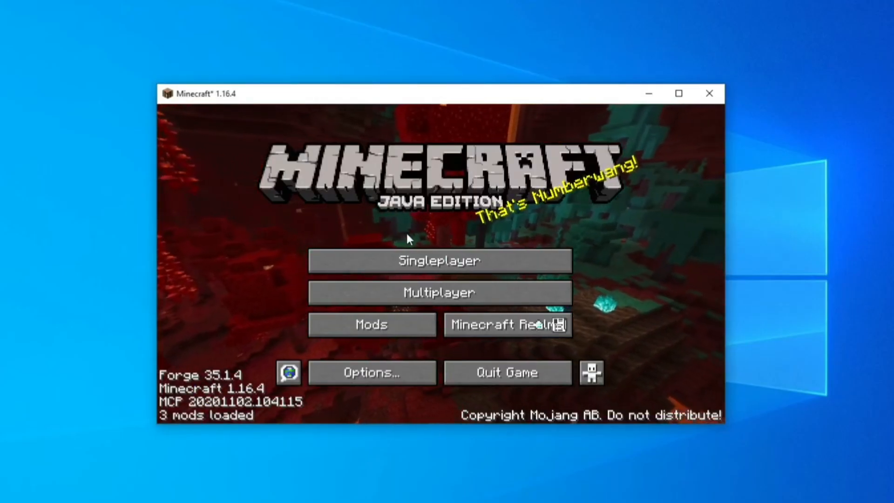
In Minecraft 1.16.4, open the multiplayer server list and join the seekahost server.
click(427, 292)
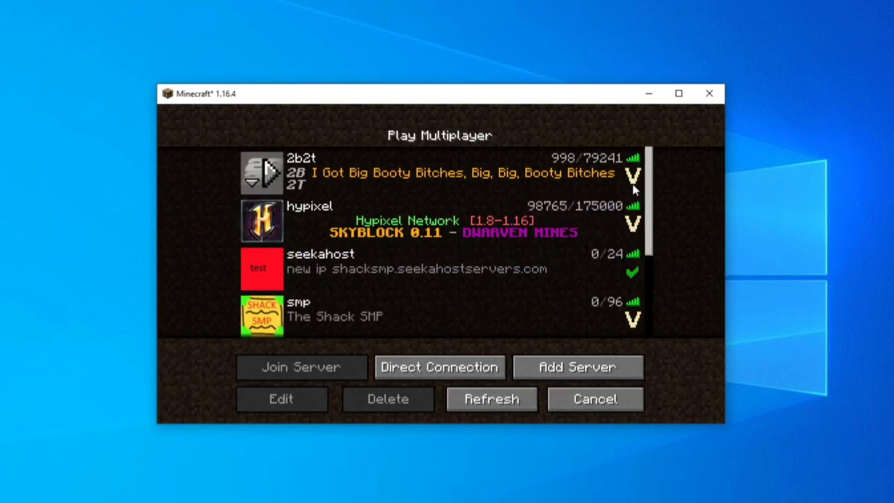
scroll(637, 240, down, 5)
scroll(630, 230, up, 5)
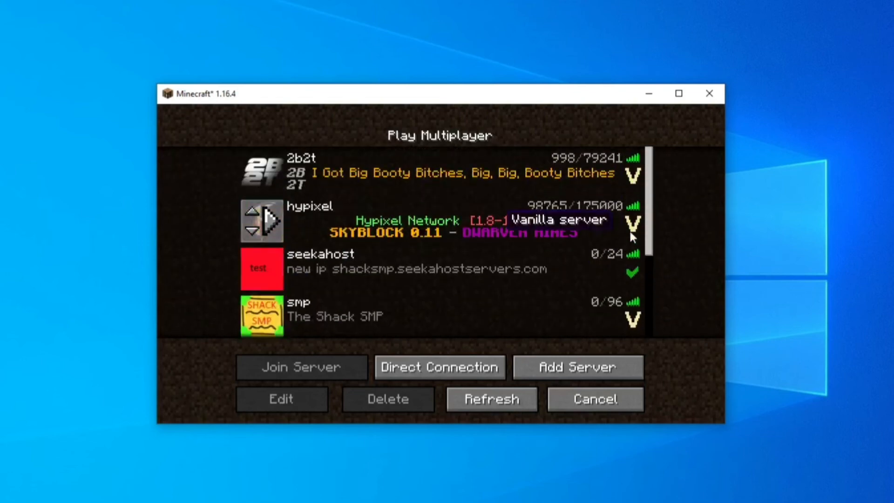
click(361, 267)
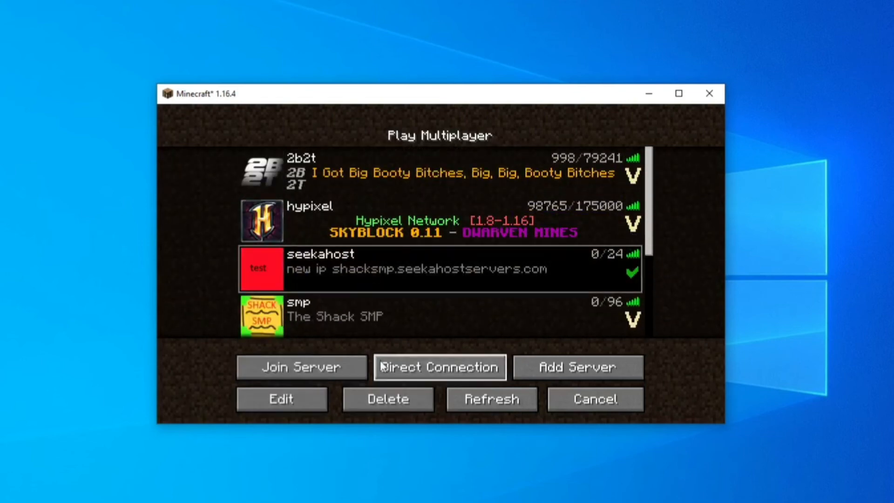
click(342, 366)
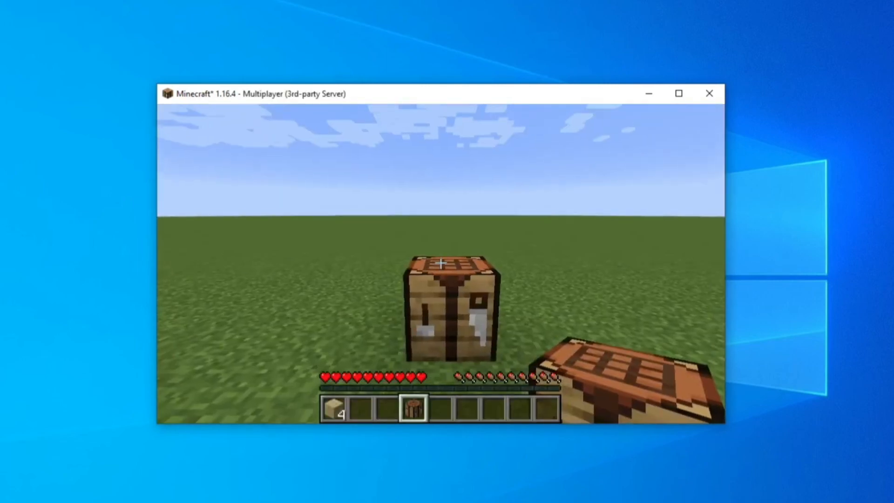
Open the crafting table and stack two emeralds above one stick in the grid's middle column, returning the spare sticks to the inventory.
key(w)
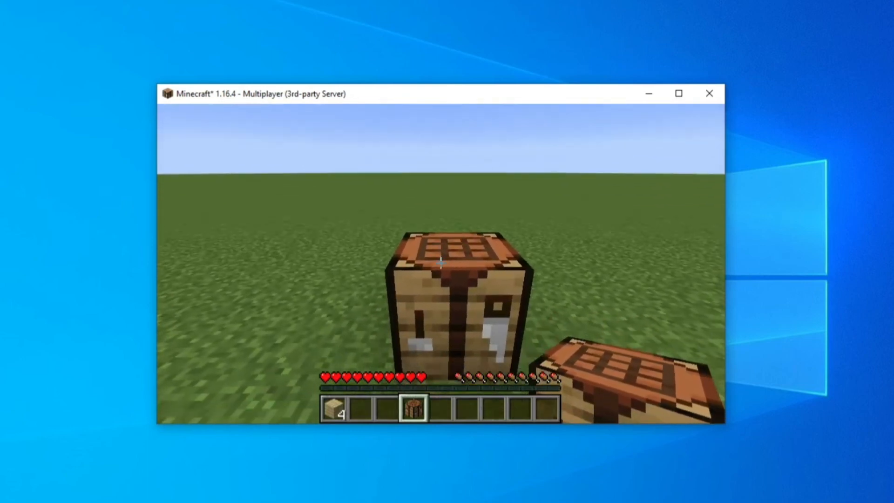
right_click(441, 264)
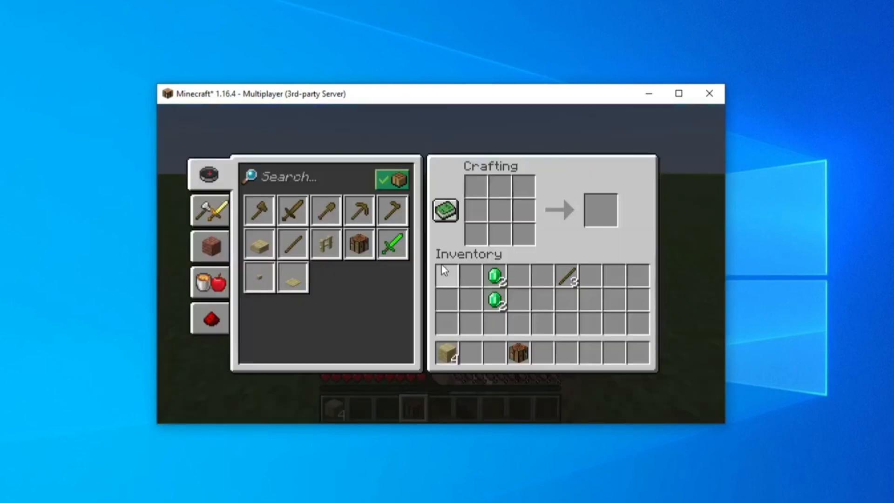
click(495, 276)
click(499, 189)
right_click(500, 188)
right_click(500, 210)
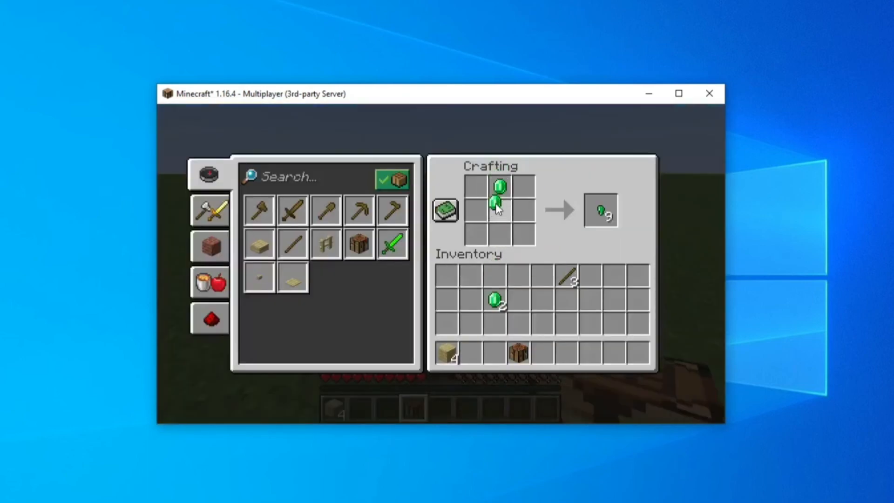
click(569, 275)
right_click(500, 234)
click(568, 301)
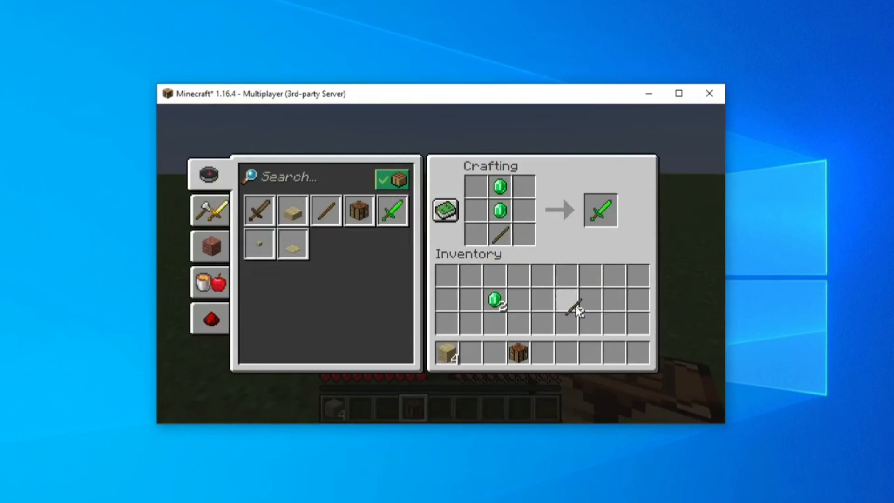
Take the crafted Emerald Sword, put it in hotbar slot 6 and hold it in hand.
click(601, 210)
click(568, 329)
key(6)
key(e)
key(6)
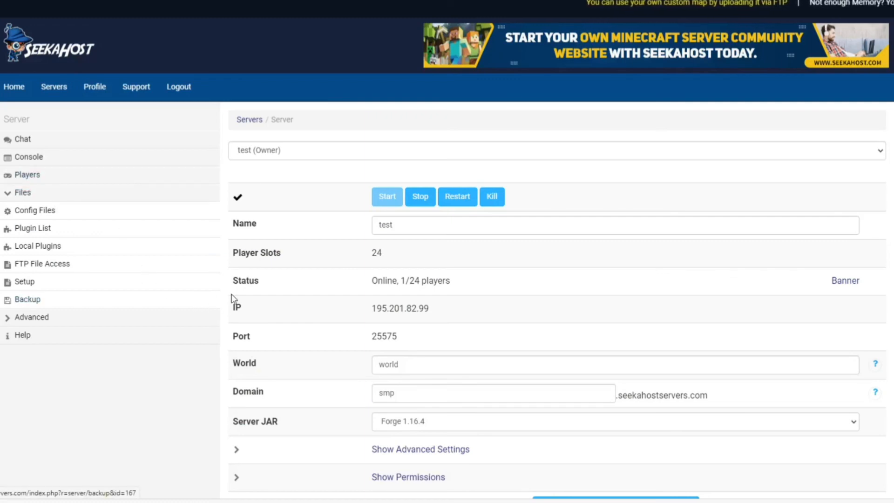
Switch to the SeekaHost panel and browse over FTP to the test server's mods folder.
click(51, 267)
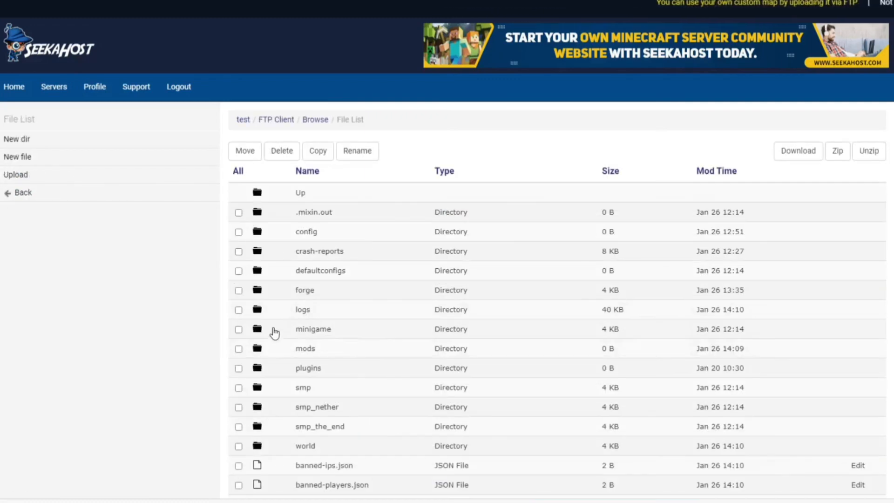
click(308, 350)
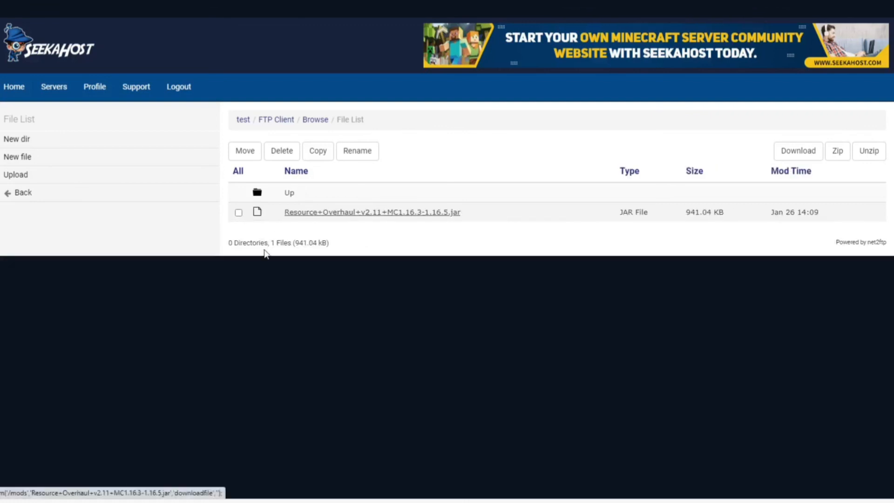